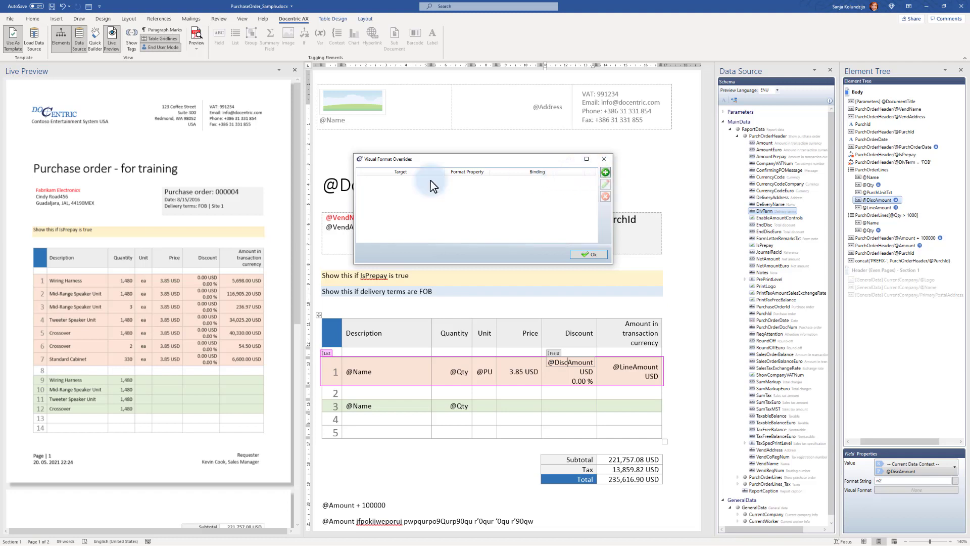
- Add a visual format override to the DiscAmount field with the target This Table Cell only and view its available format properties
{"action": "left_click", "coordinate": [605, 171]}
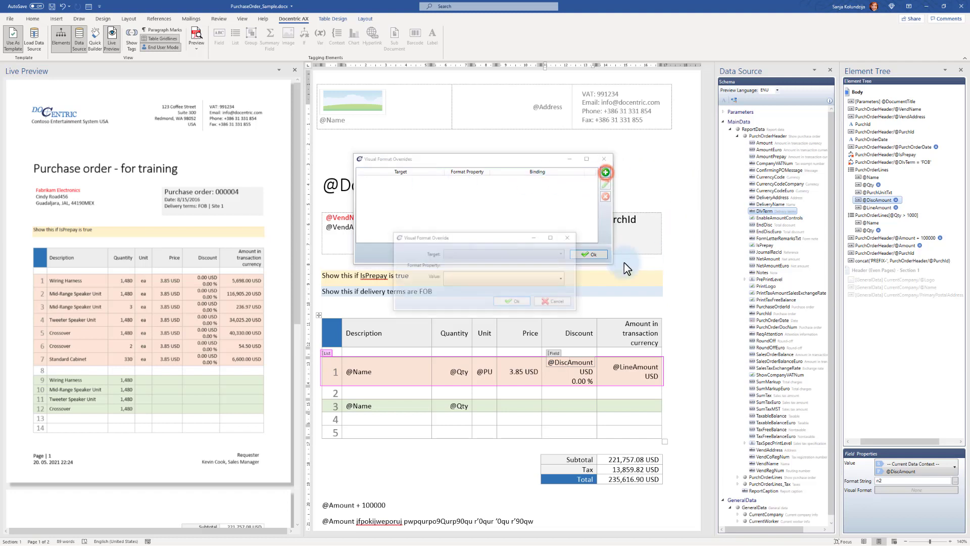
{"action": "left_click_drag", "start_coordinate": [505, 238], "coordinate": [492, 178]}
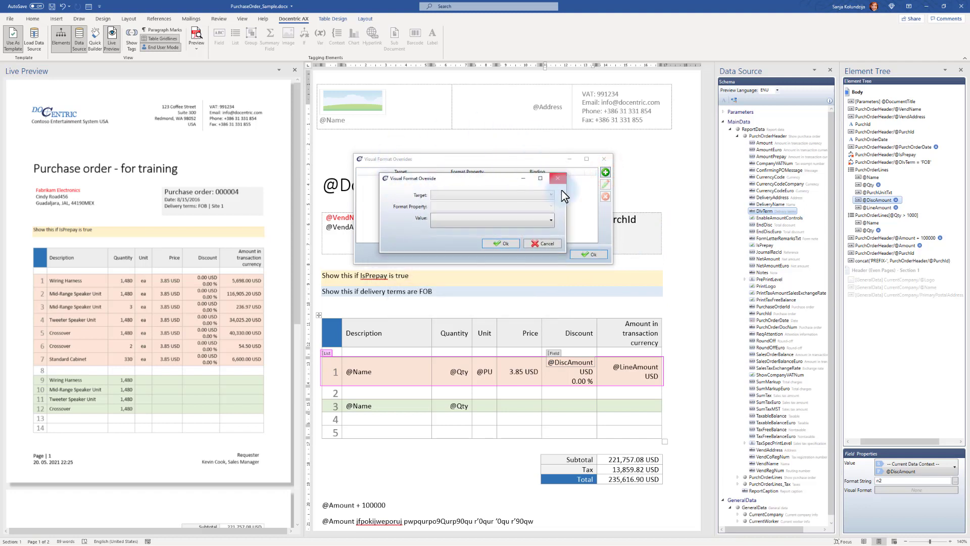
{"action": "left_click", "coordinate": [483, 197]}
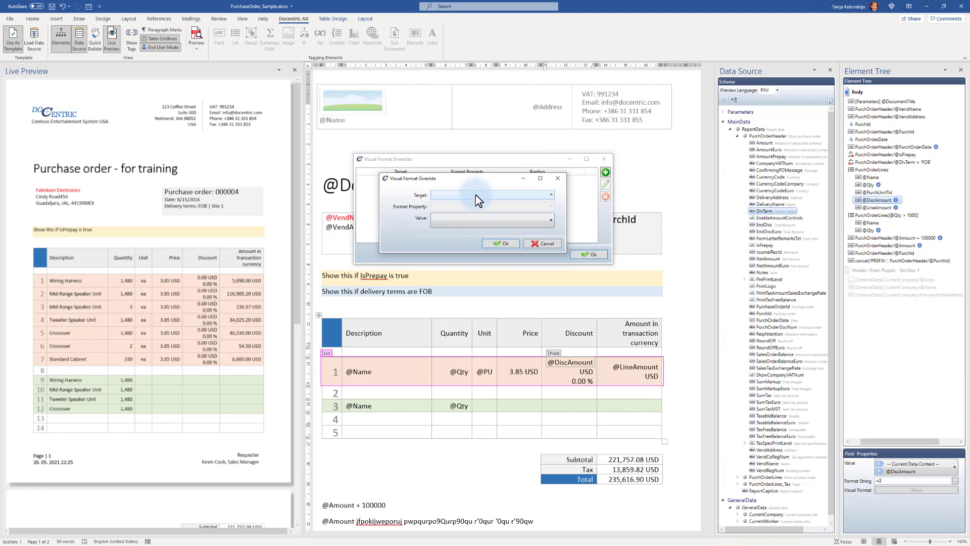
{"action": "left_click", "coordinate": [475, 196]}
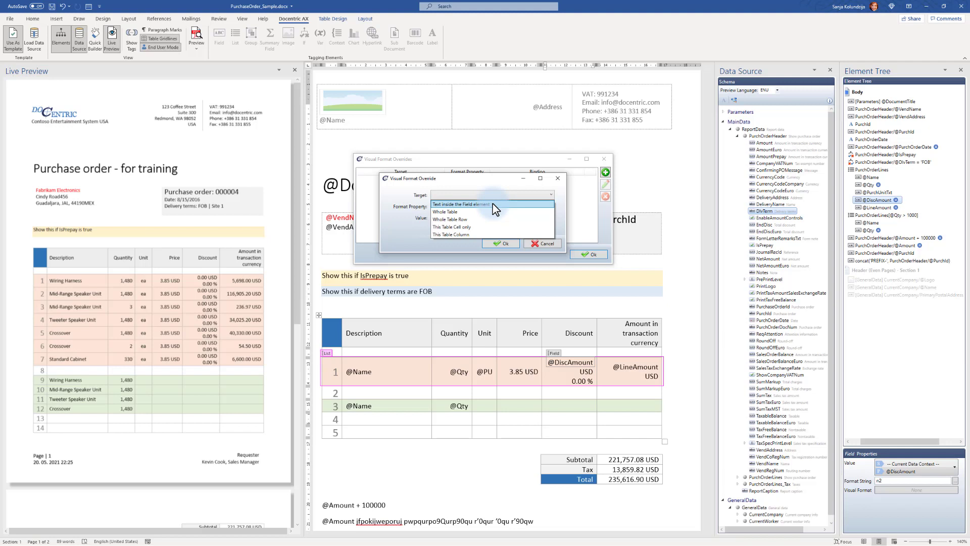
{"action": "left_click", "coordinate": [463, 227]}
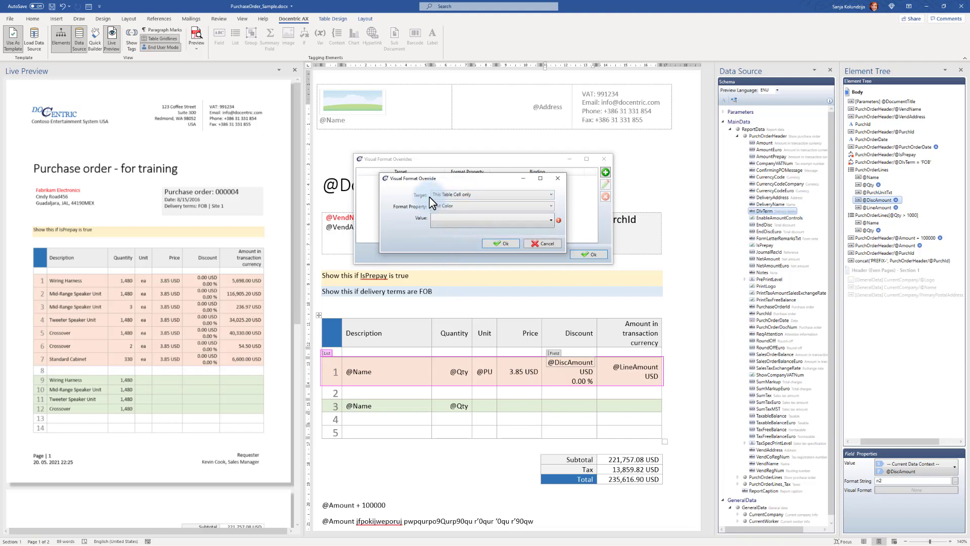
{"action": "left_click", "coordinate": [454, 205]}
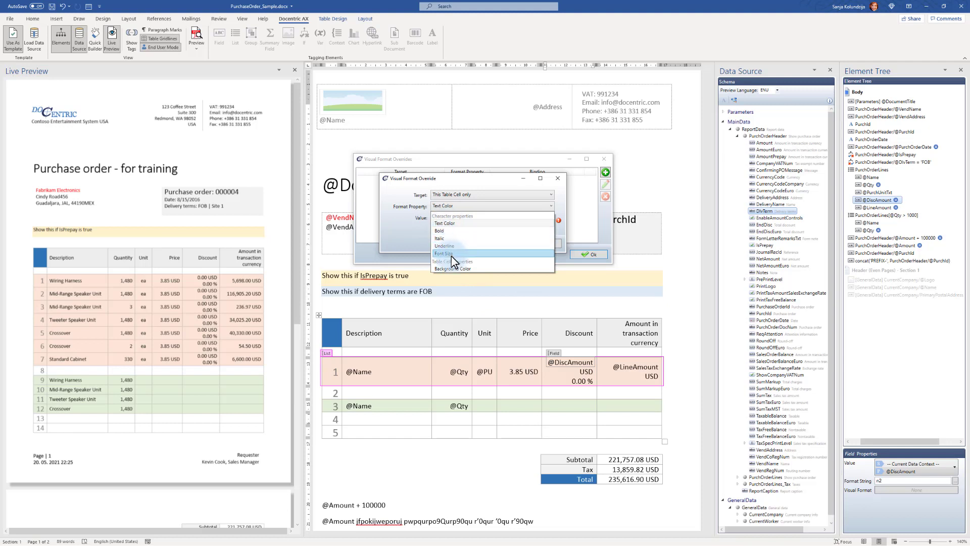
{"action": "left_click", "coordinate": [411, 236]}
- Set the override's target to This Table Column, with Visible as the format property
{"action": "left_click", "coordinate": [495, 194]}
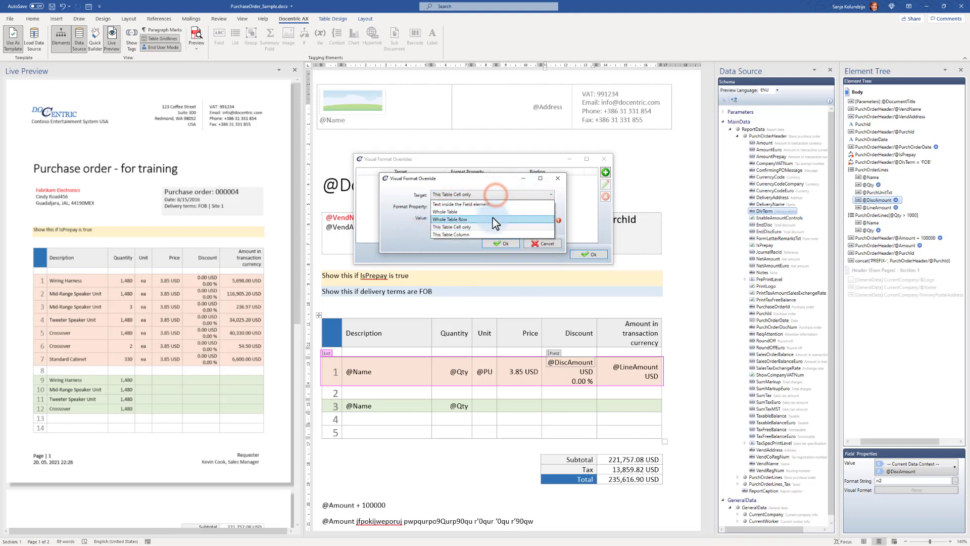
{"action": "left_click", "coordinate": [465, 233]}
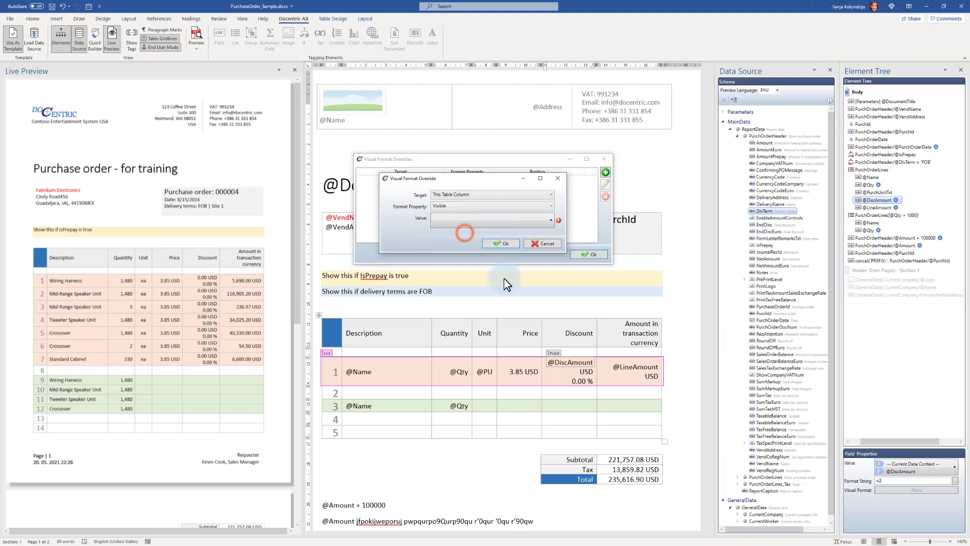
{"action": "left_click", "coordinate": [518, 207]}
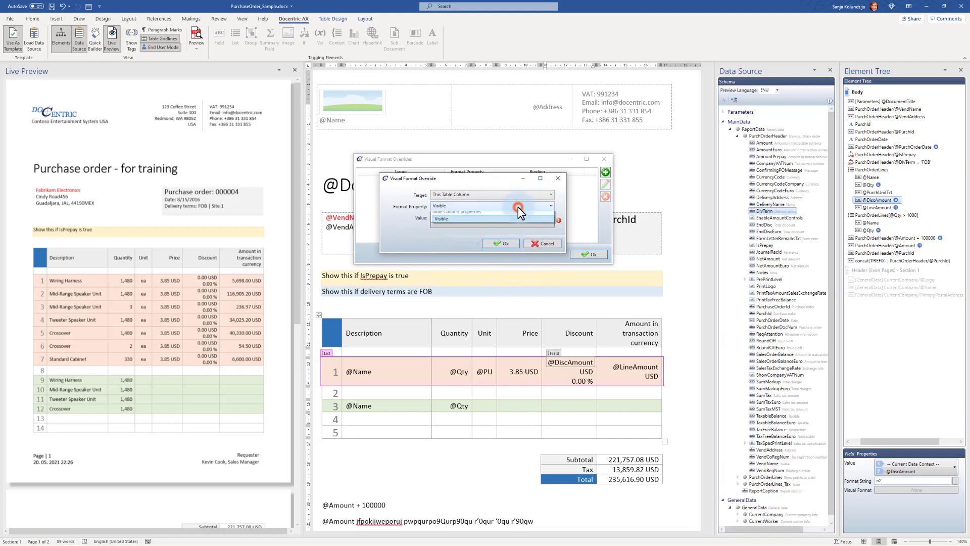
{"action": "left_click", "coordinate": [517, 207]}
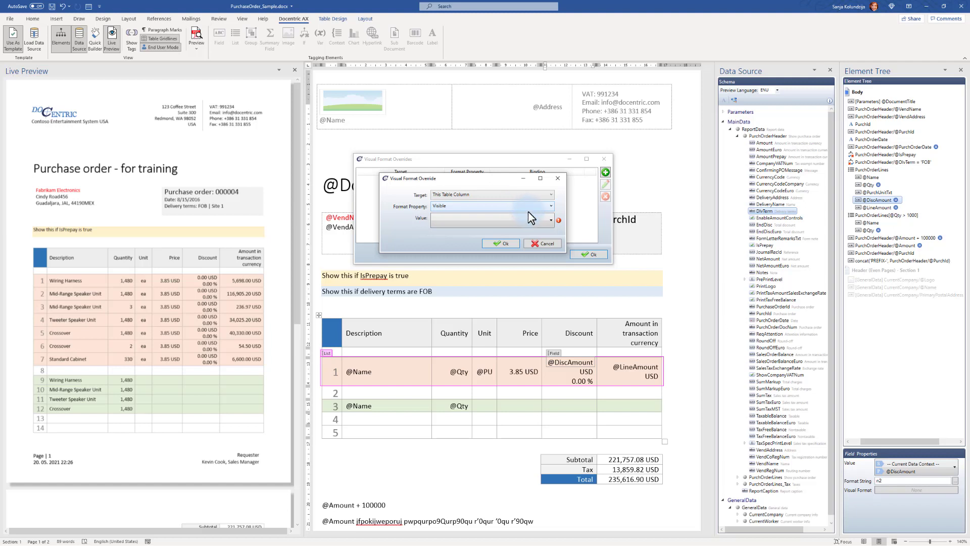
{"action": "left_click", "coordinate": [460, 205]}
- Open the override's value in the XPath Editor and insert PurchOrderLines from the MainData binding source
{"action": "left_click", "coordinate": [466, 221]}
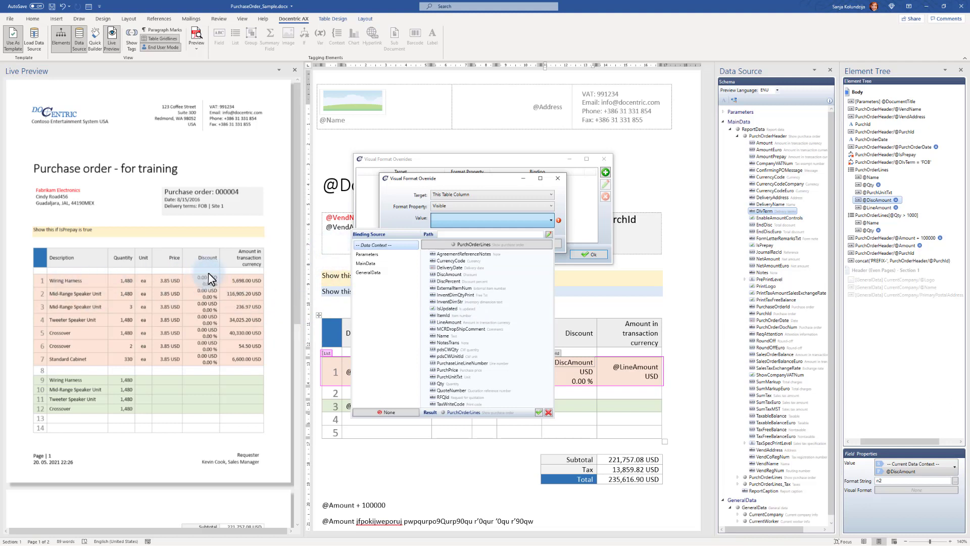
{"action": "left_click", "coordinate": [551, 234]}
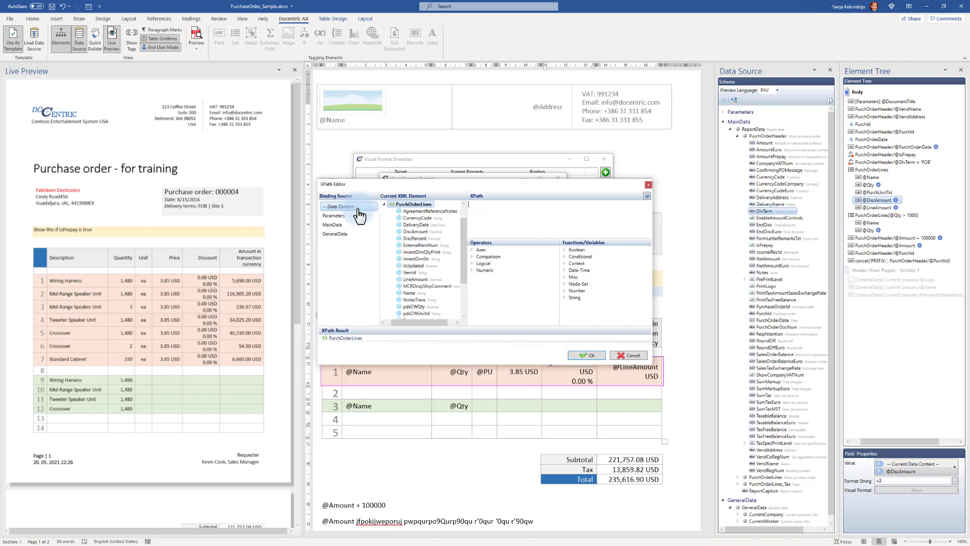
{"action": "left_click", "coordinate": [334, 229]}
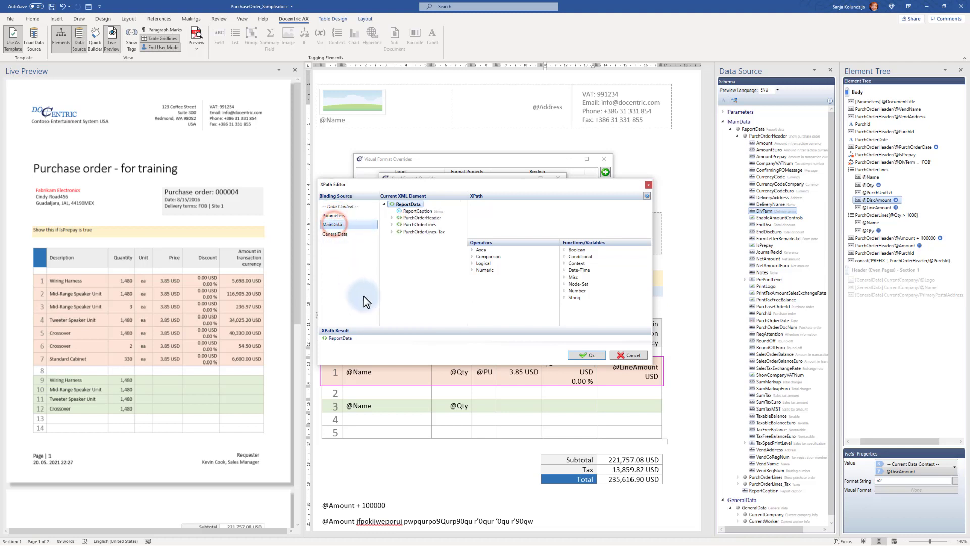
{"action": "left_click", "coordinate": [421, 226]}
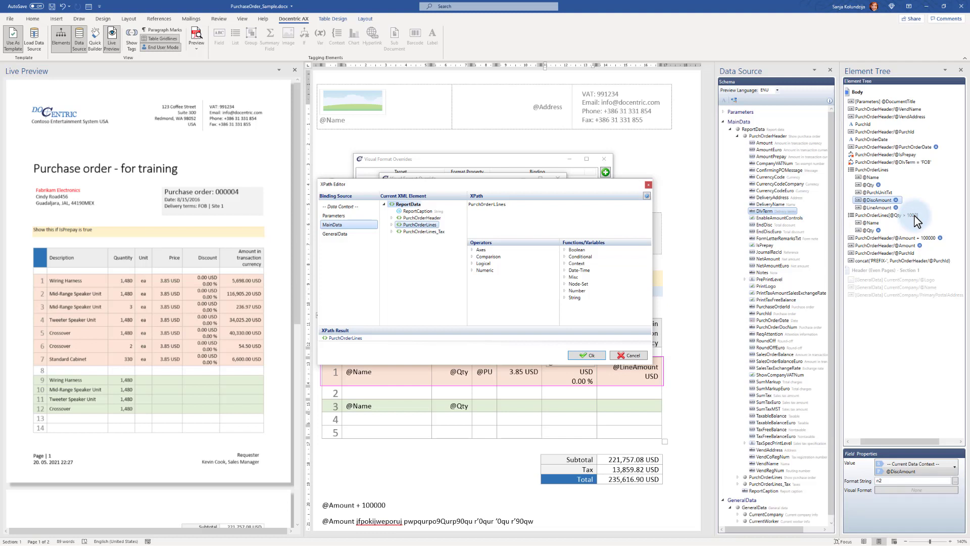
{"action": "left_click", "coordinate": [509, 204]}
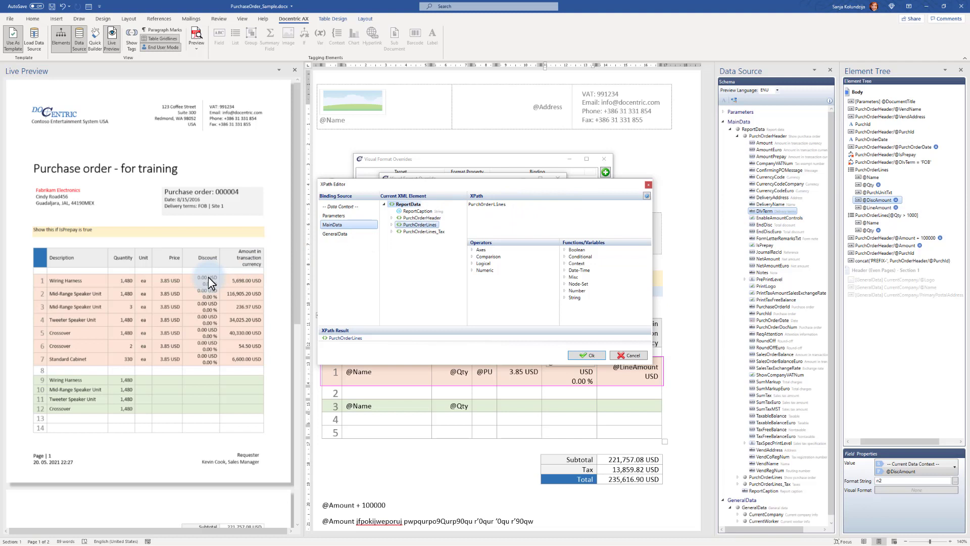
{"action": "left_click", "coordinate": [514, 203]}
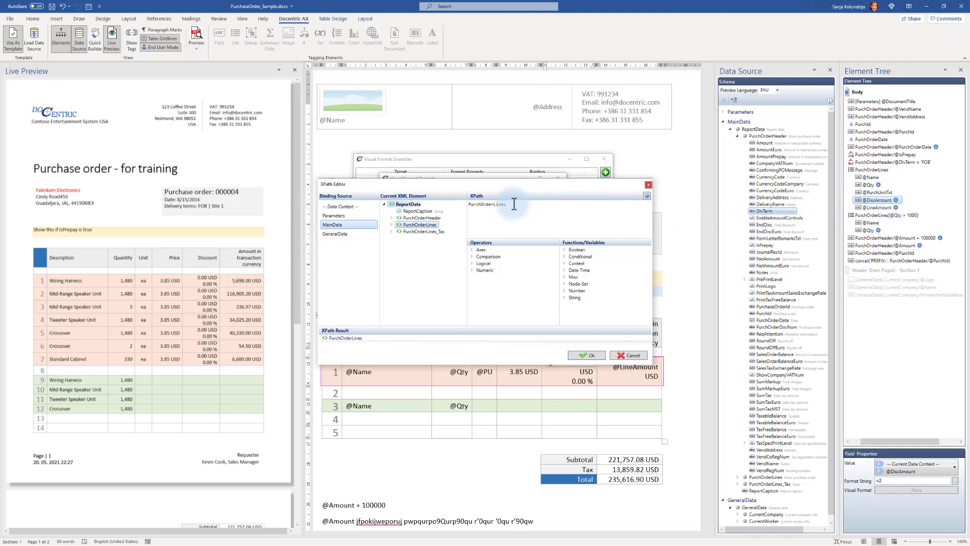
{"action": "type", "text": "[]"}
{"action": "left_click", "coordinate": [391, 224]}
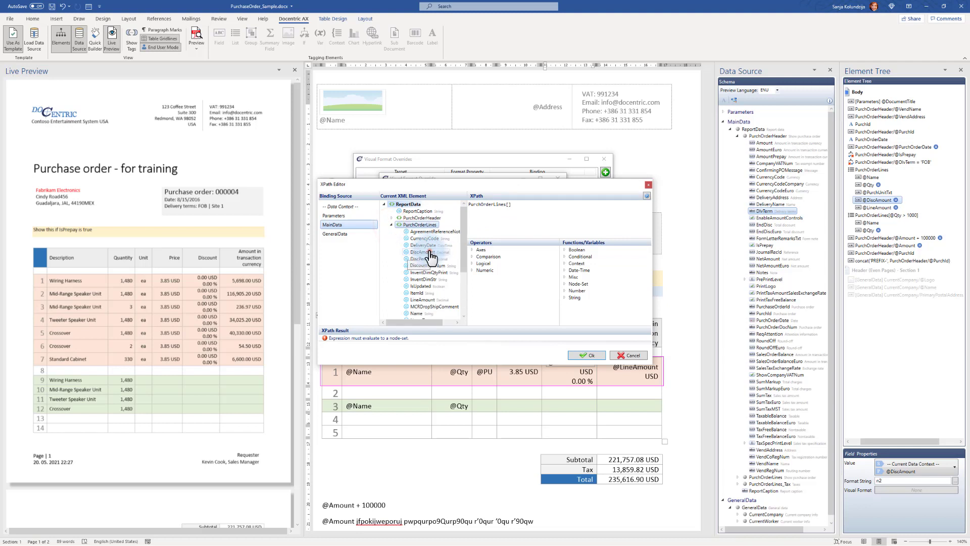
{"action": "left_click_drag", "start_coordinate": [431, 256], "coordinate": [556, 213]}
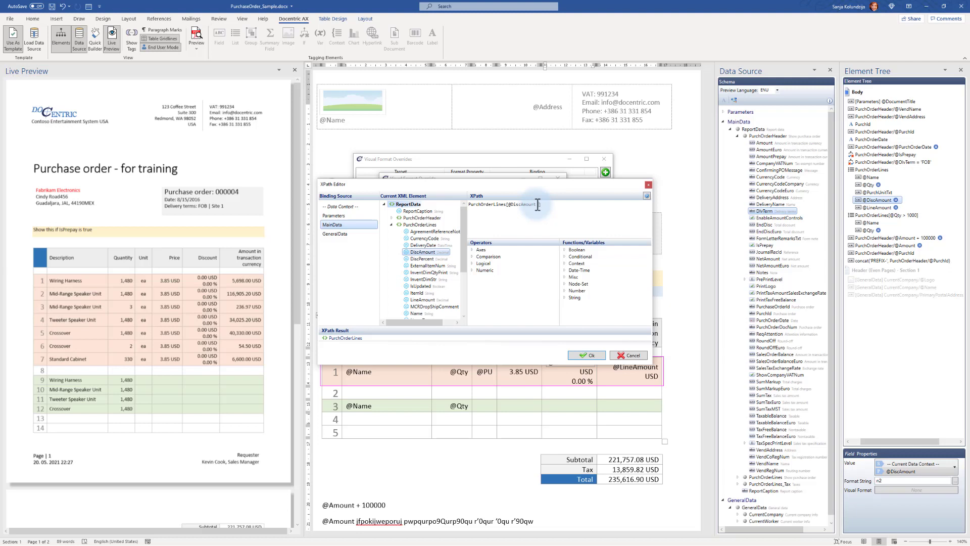
{"action": "type", "text": "> 0"}
{"action": "left_click", "coordinate": [471, 204]}
{"action": "type", "text": "count("}
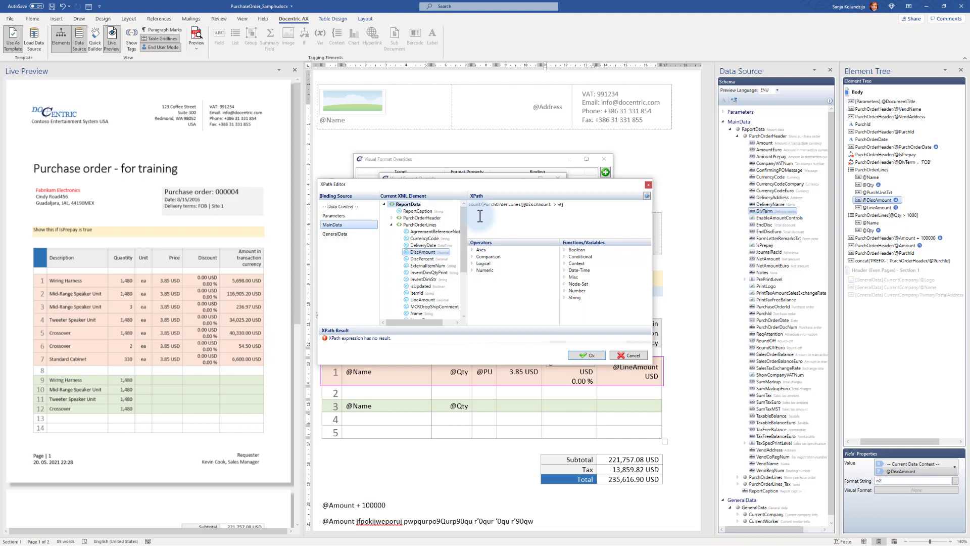
{"action": "left_click", "coordinate": [564, 206]}
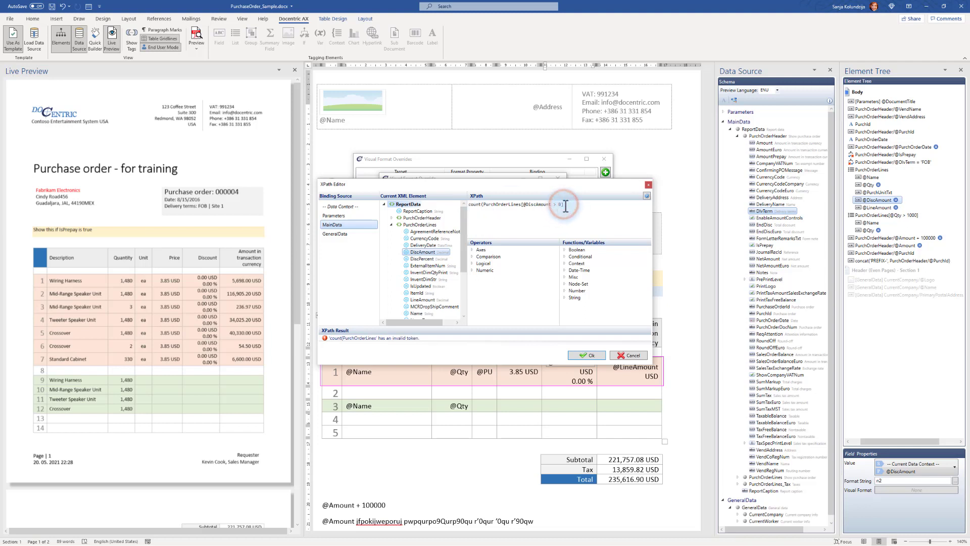
{"action": "type", "text": ")"}
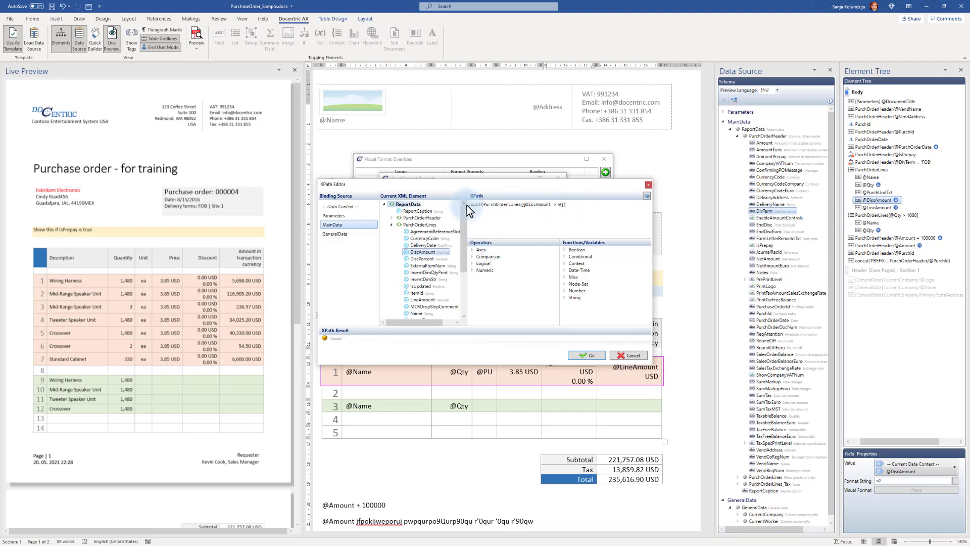
{"action": "left_click", "coordinate": [516, 204]}
{"action": "left_click", "coordinate": [320, 334]}
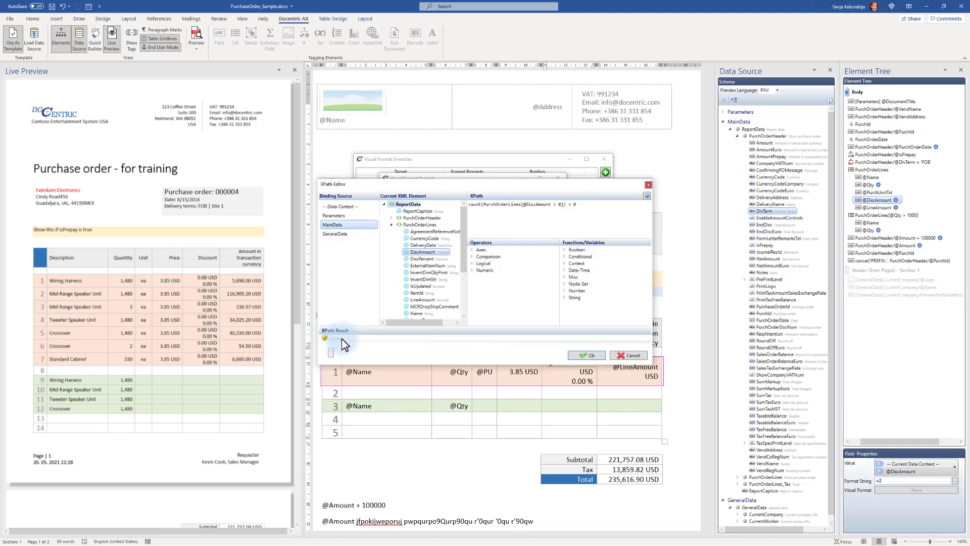
{"action": "left_click", "coordinate": [496, 235]}
{"action": "left_click", "coordinate": [592, 353]}
{"action": "left_click", "coordinate": [505, 243]}
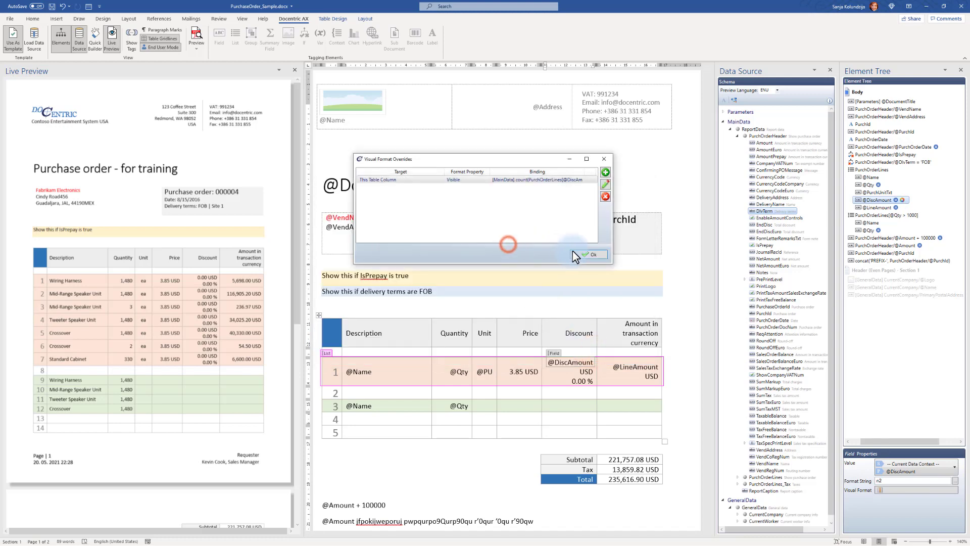
{"action": "left_click", "coordinate": [581, 253]}
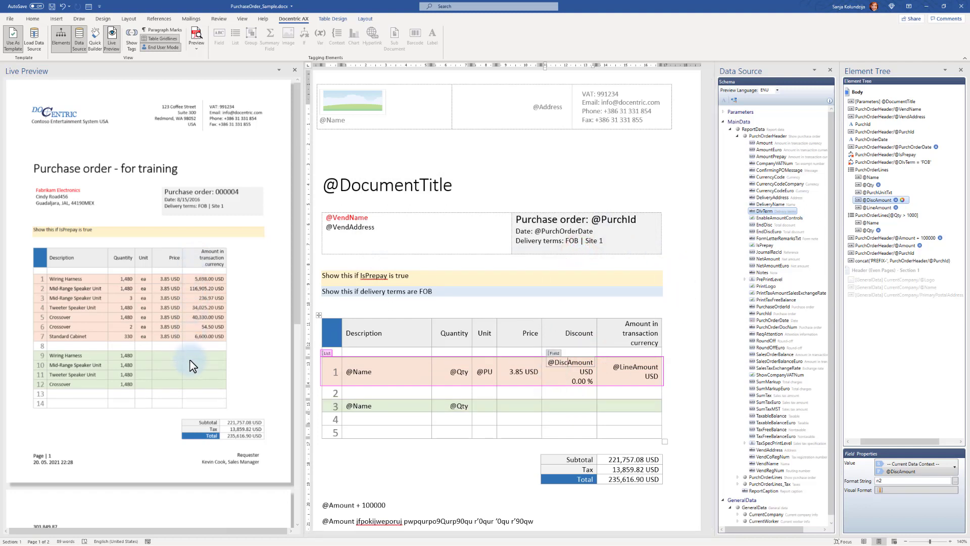
- Insert 1 into the DiscAmount value of the first PurchOrderLines record in the preview data XML and save the change
{"action": "left_click", "coordinate": [703, 199]}
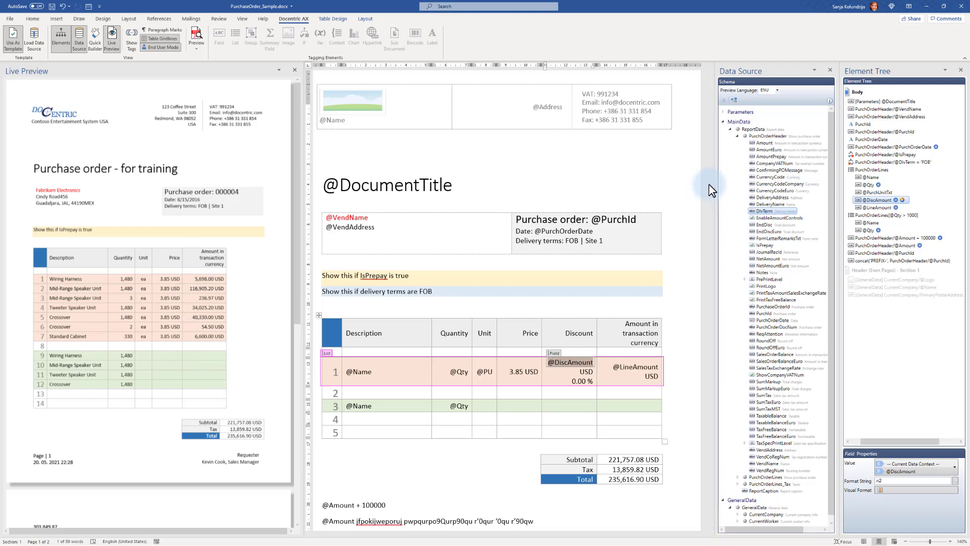
{"action": "left_click", "coordinate": [737, 136]}
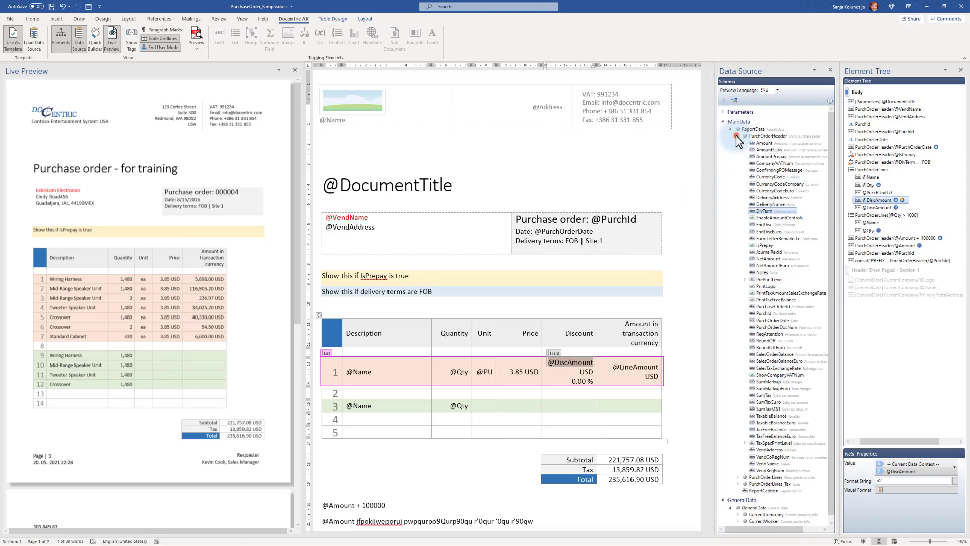
{"action": "left_click", "coordinate": [734, 100]}
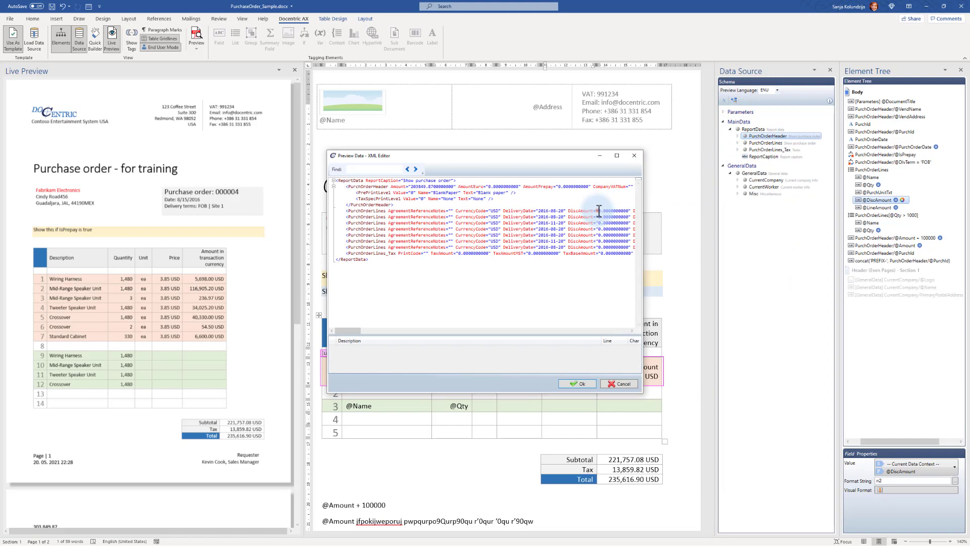
{"action": "left_click", "coordinate": [599, 211]}
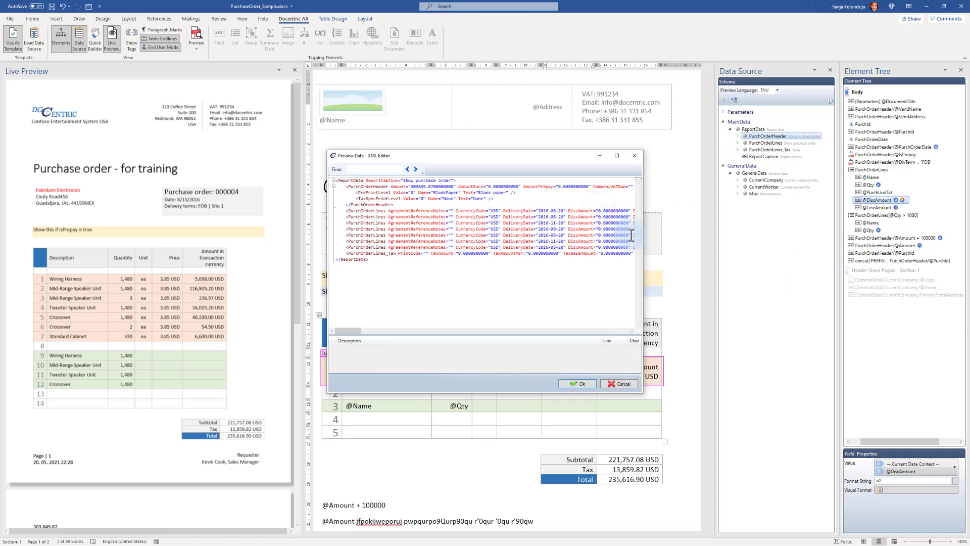
{"action": "type", "text": "1"}
{"action": "left_click", "coordinate": [578, 384]}
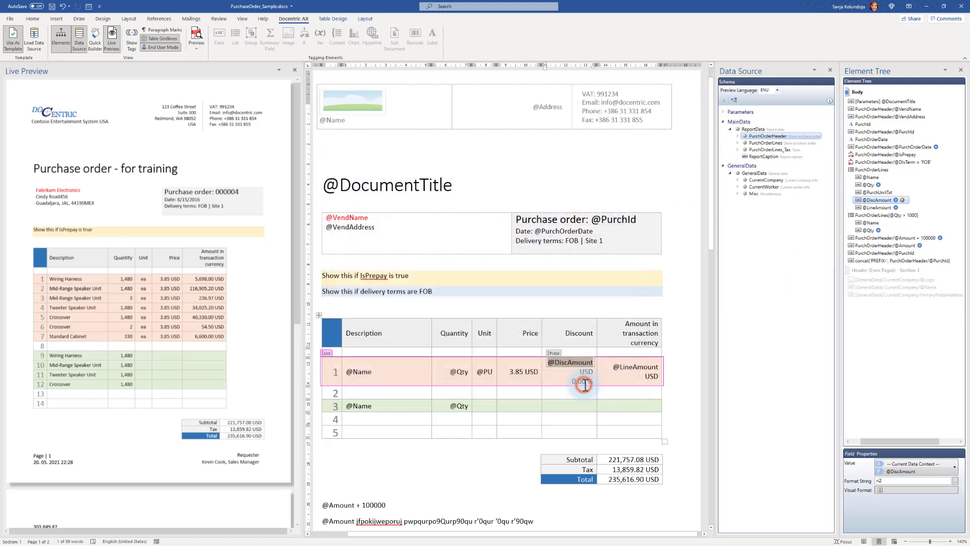